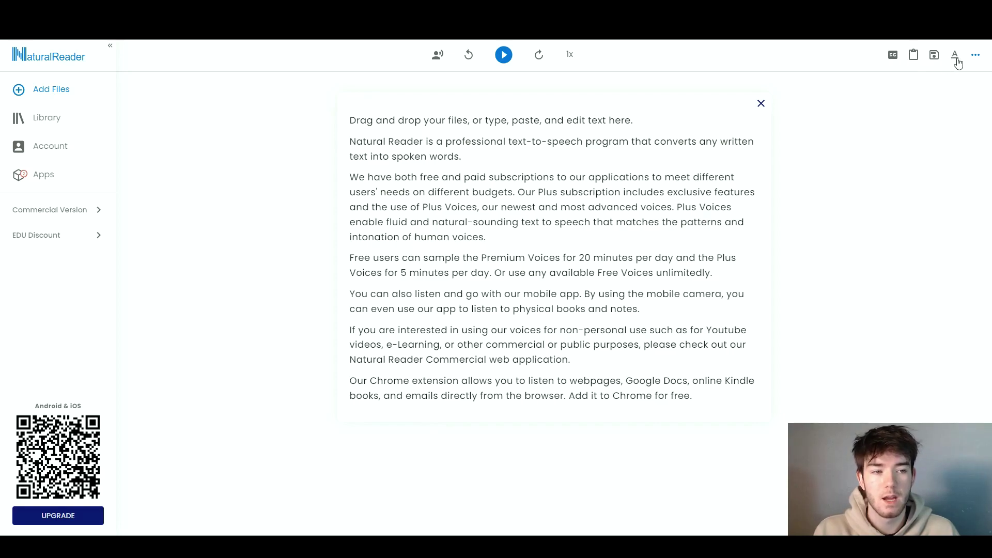
# Step: Read the opening of the introduction text aloud, then pause playback a few seconds in
pyautogui.click(976, 56)
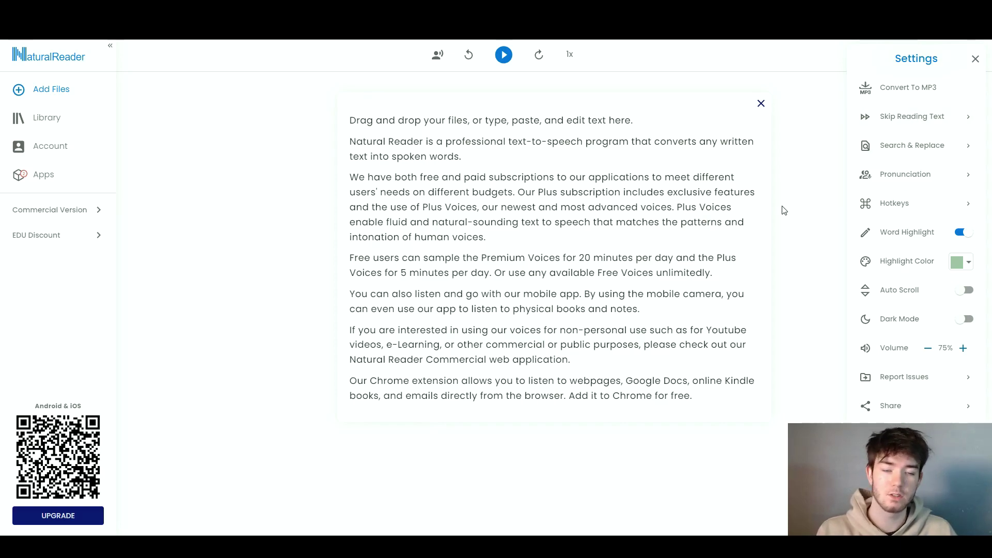
pyautogui.click(804, 222)
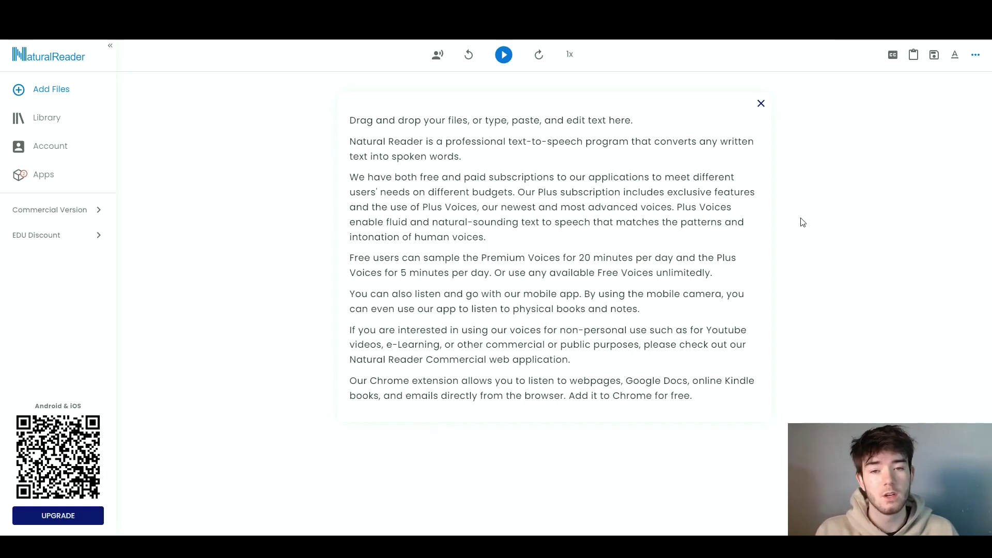
pyautogui.click(504, 58)
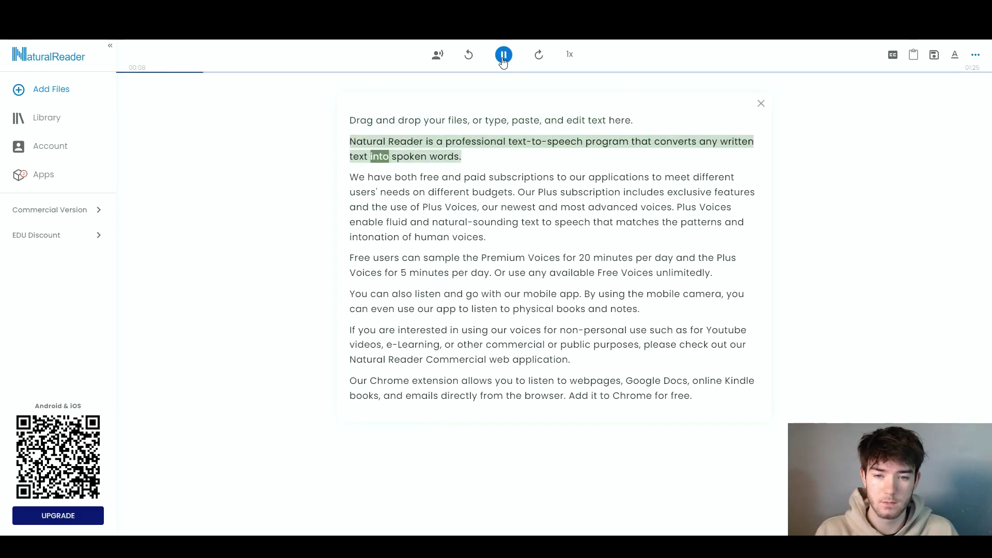
pyautogui.click(504, 55)
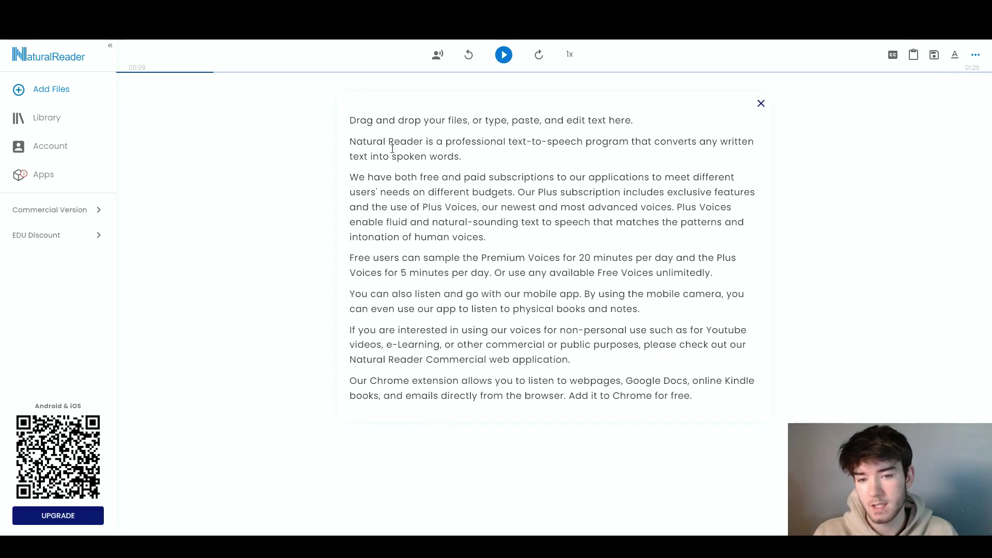
# Step: Replace the first line with 'Hi welcome to this review!' and start reading the edited text
pyautogui.moveTo(351, 121); pyautogui.dragTo(633, 120)
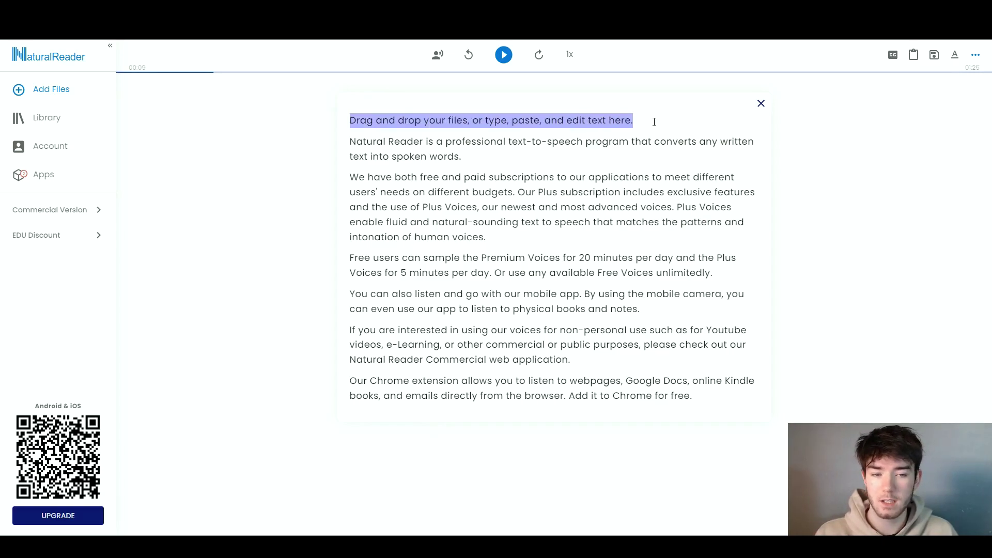
pyautogui.press('BackSpace')
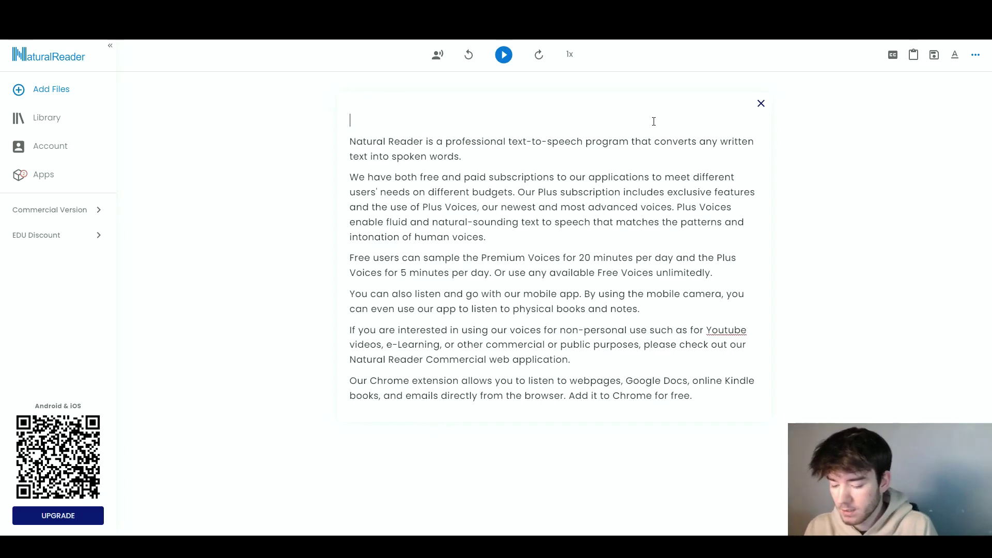
pyautogui.write('Hi welcome')
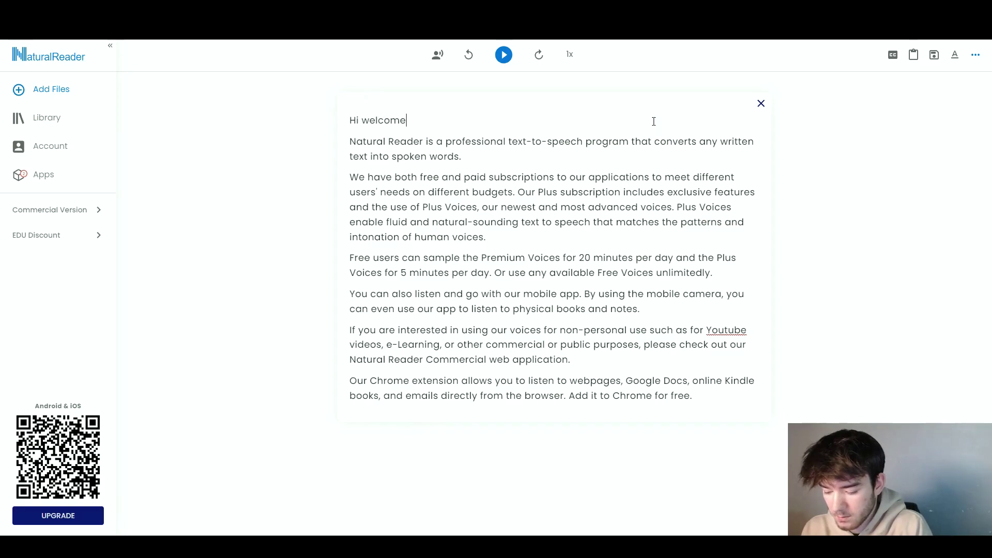
pyautogui.write(' to this review!')
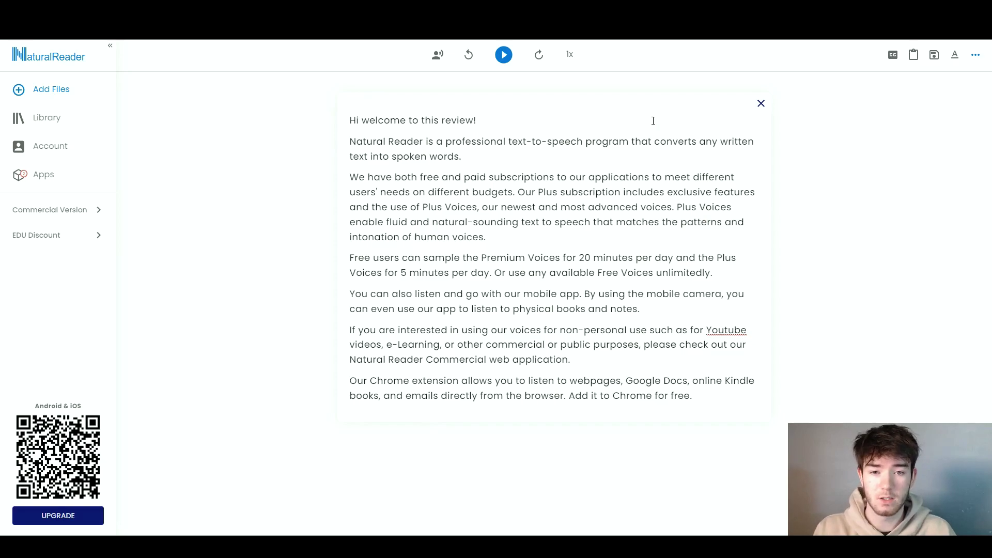
pyautogui.click(506, 57)
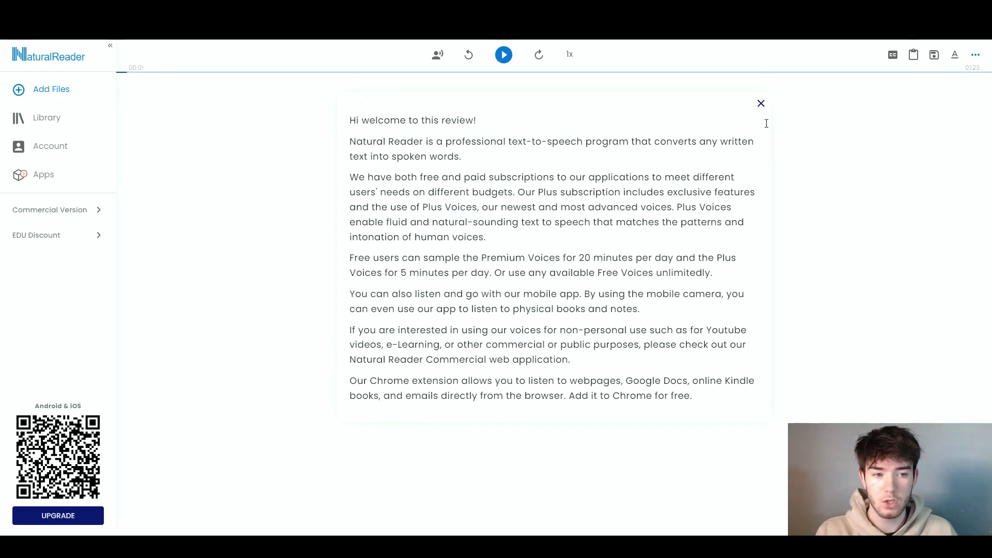
# Step: Clear the reading box and show the Library's three documents, including the new welcome-review file
pyautogui.click(761, 103)
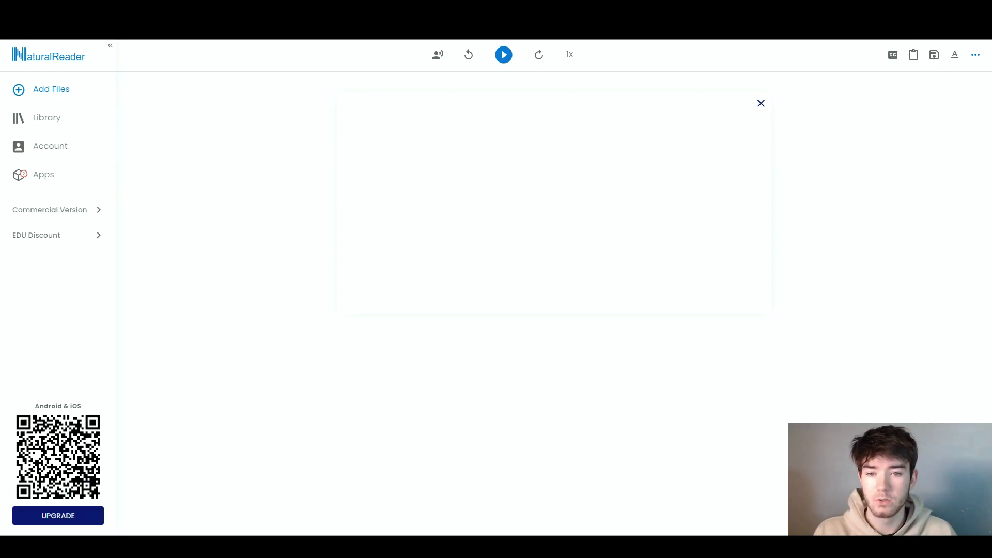
pyautogui.click(73, 89)
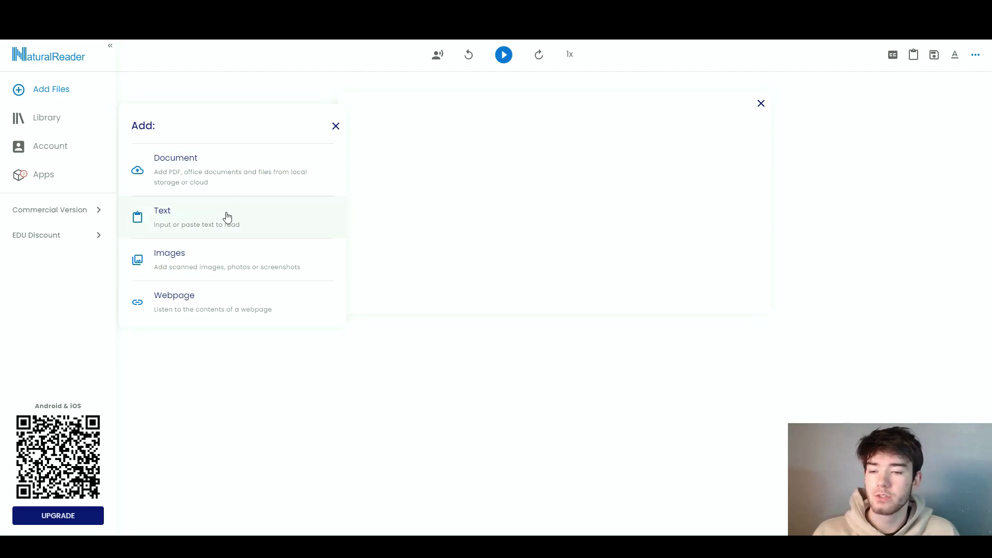
pyautogui.click(336, 126)
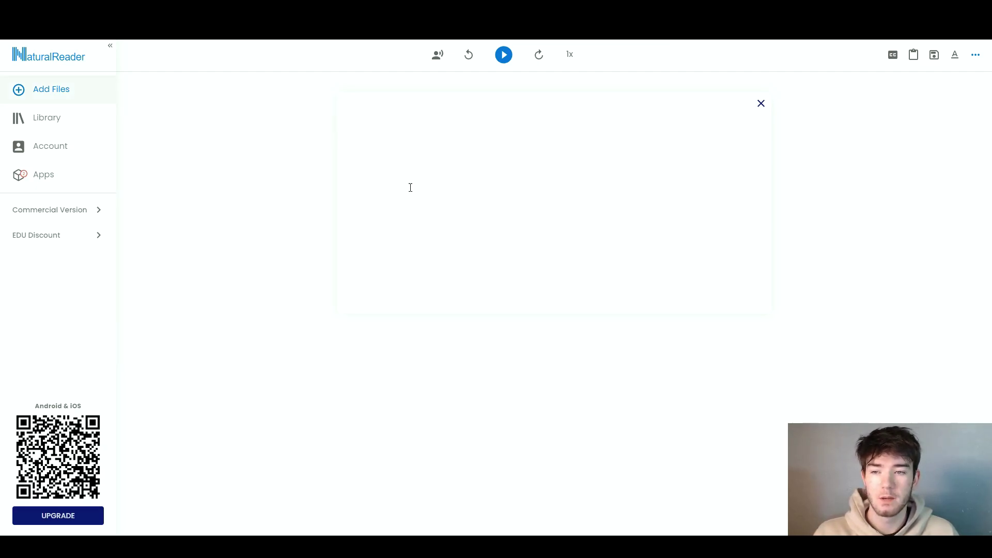
pyautogui.click(70, 132)
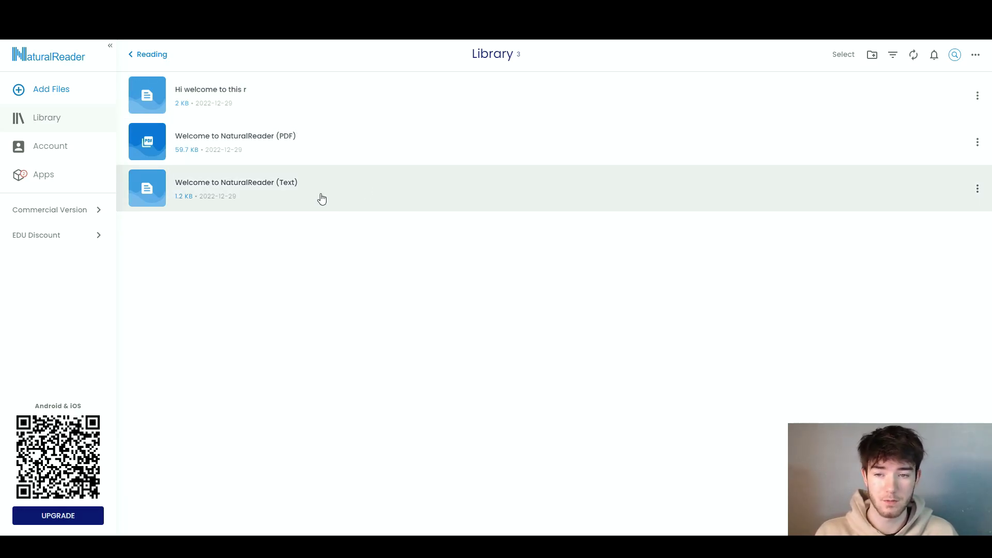
# Step: Open and dismiss the newest file's actions menu, then toggle Select mode on and off
pyautogui.click(978, 97)
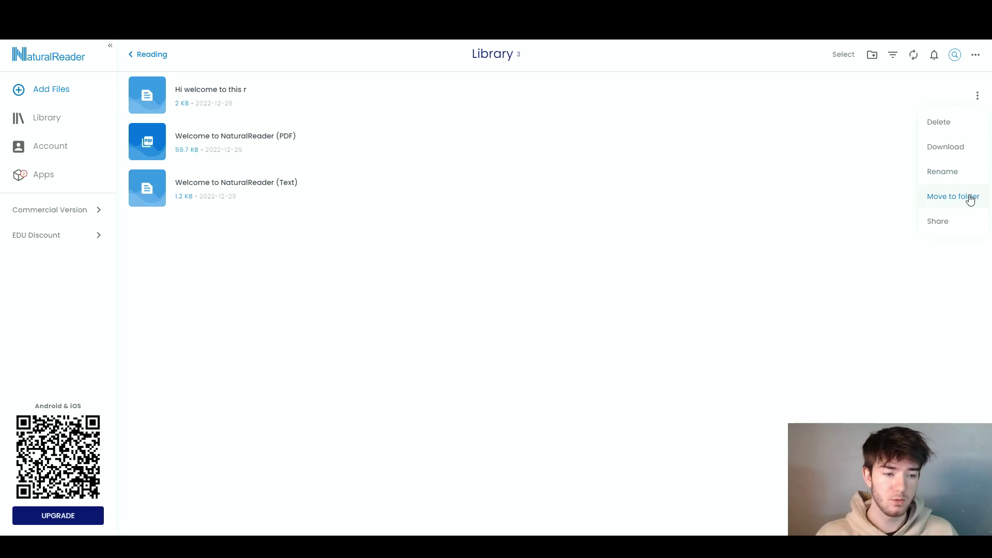
pyautogui.click(594, 315)
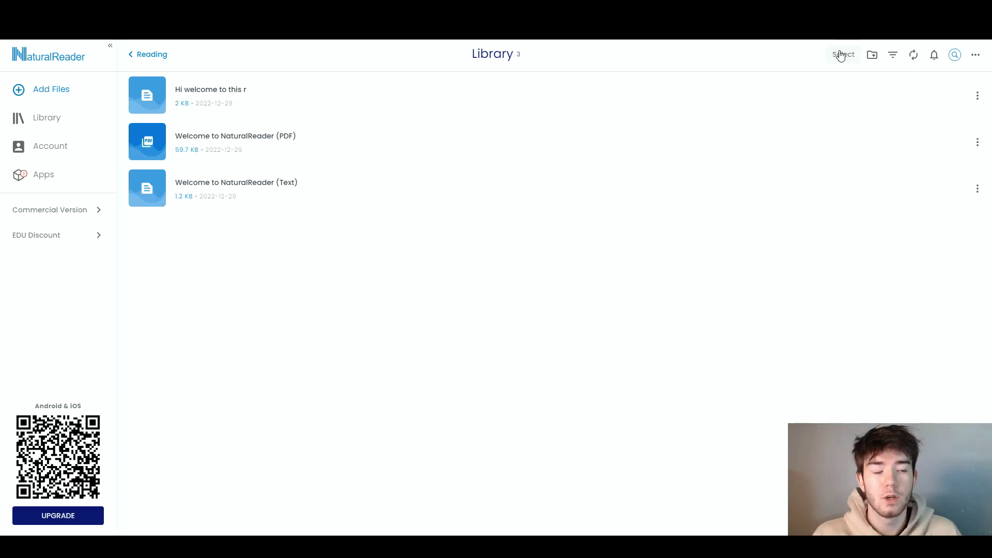
pyautogui.click(843, 56)
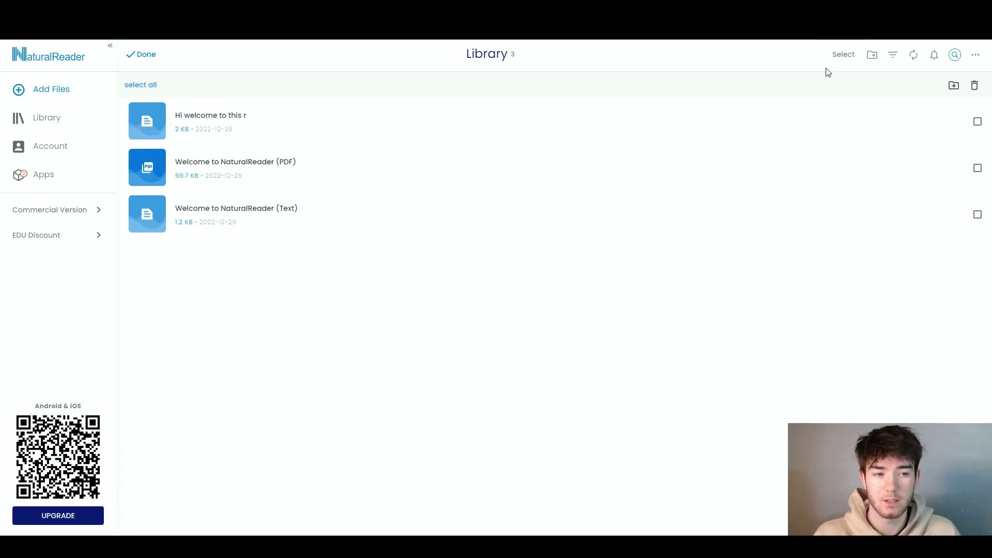
pyautogui.click(849, 55)
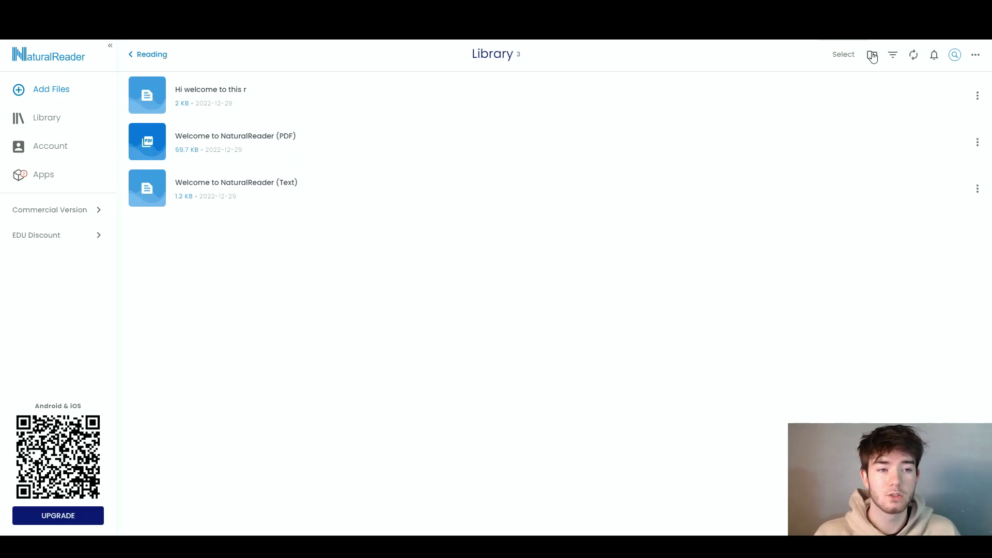
# Step: Create a new folder named 'Reviews' and check the sort options, keeping date order
pyautogui.click(873, 55)
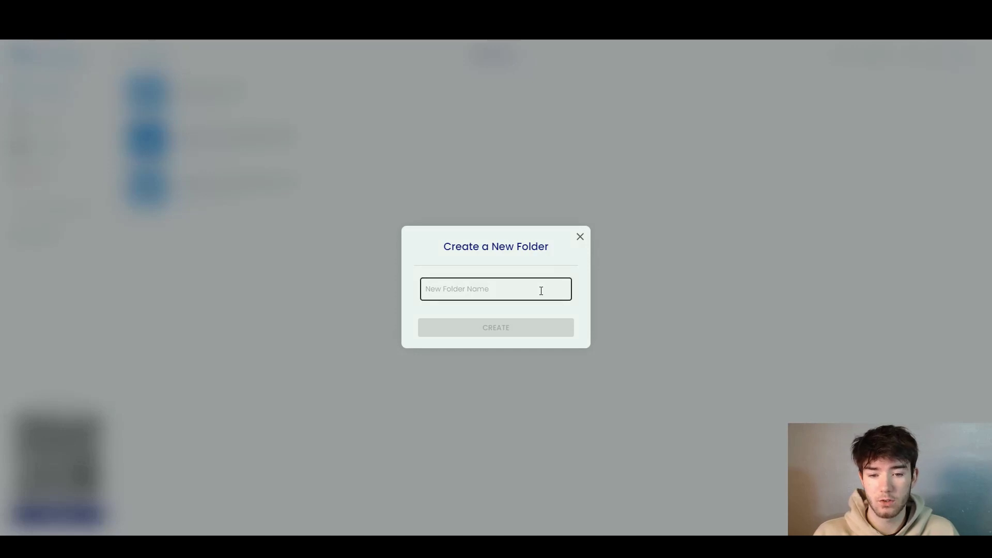
pyautogui.click(516, 290)
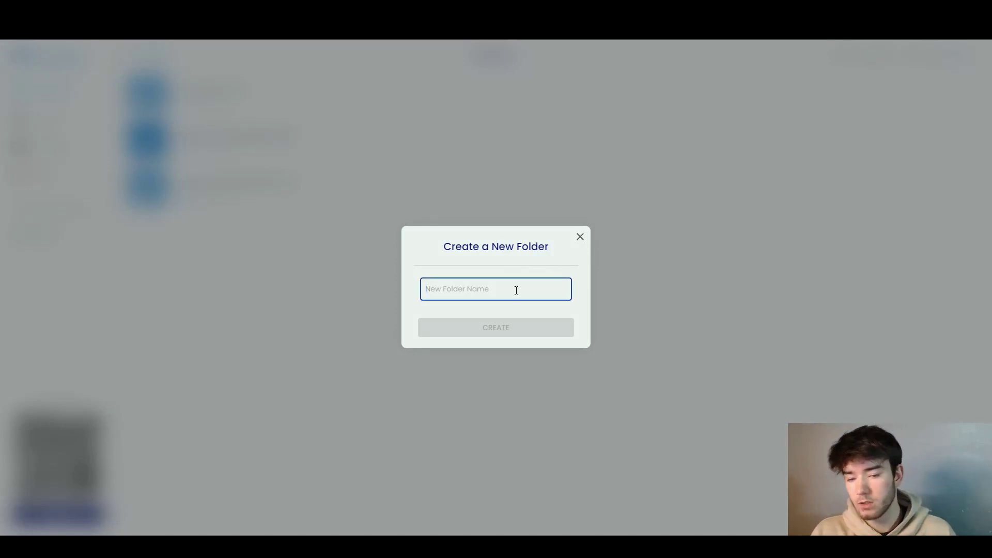
pyautogui.write('Reviews')
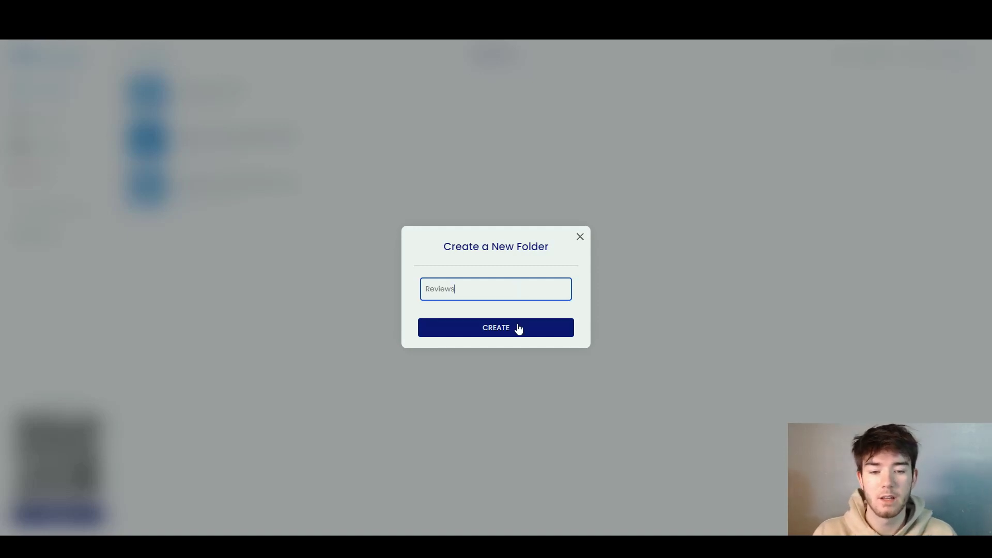
pyautogui.click(516, 328)
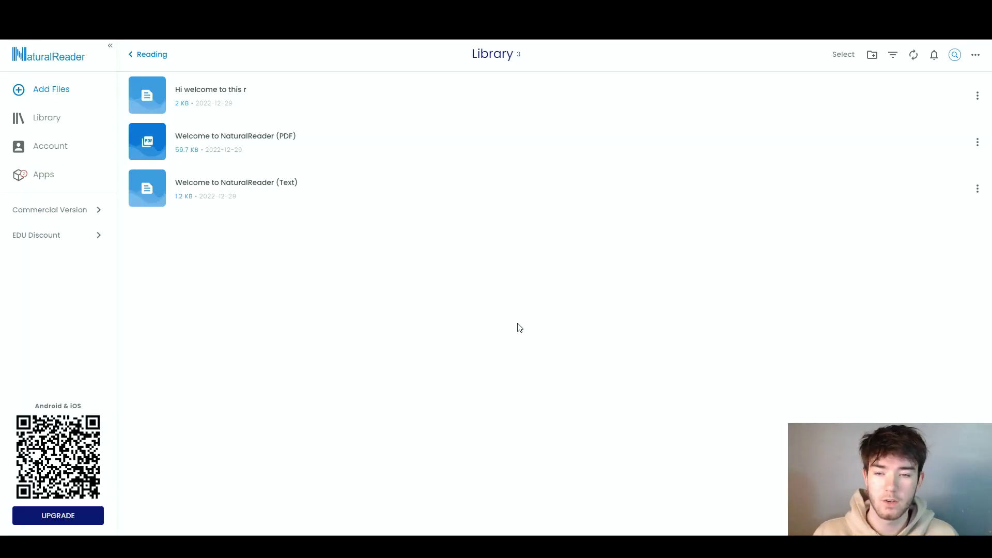
pyautogui.click(893, 55)
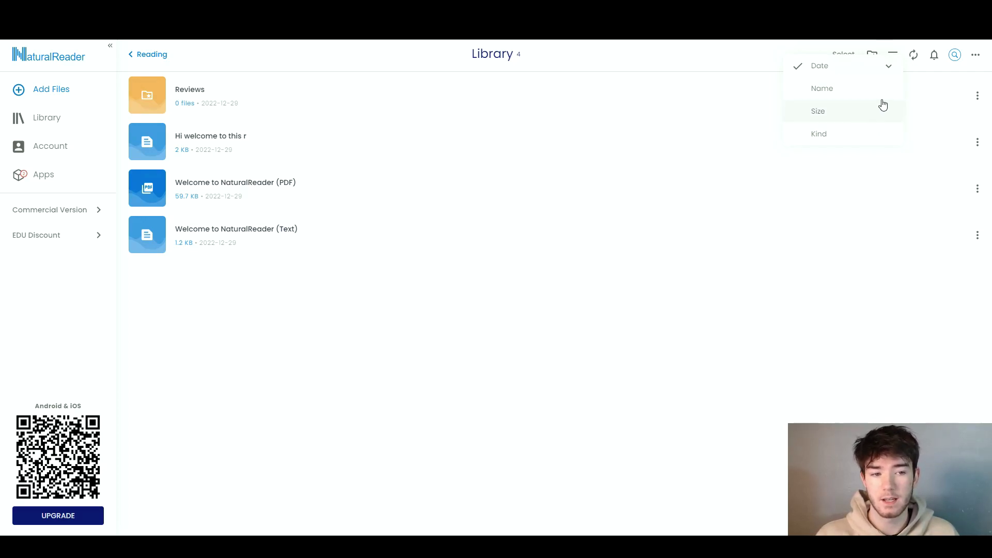
pyautogui.click(900, 56)
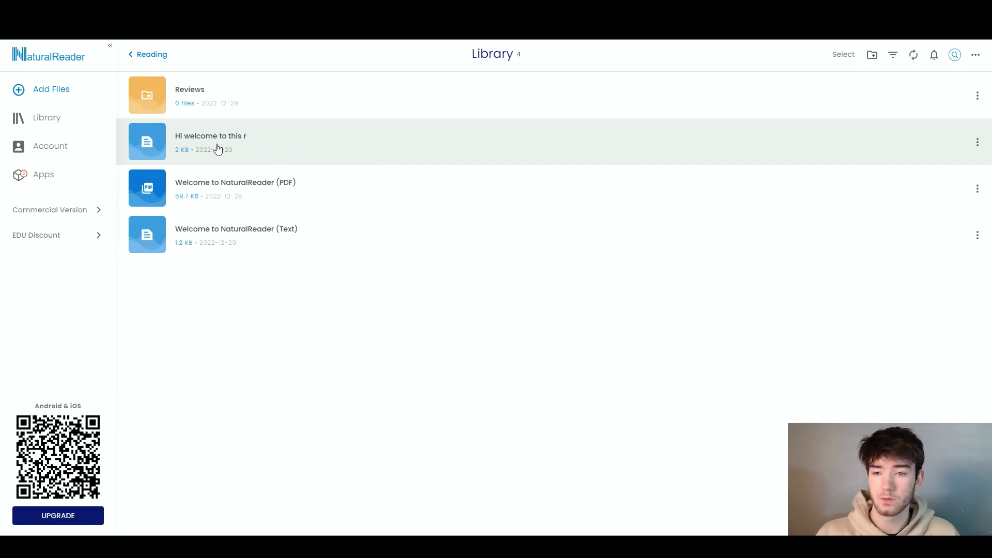
# Step: Move the 'Hi welcome to this r' text file into the Reviews folder and confirm it's there
pyautogui.click(978, 146)
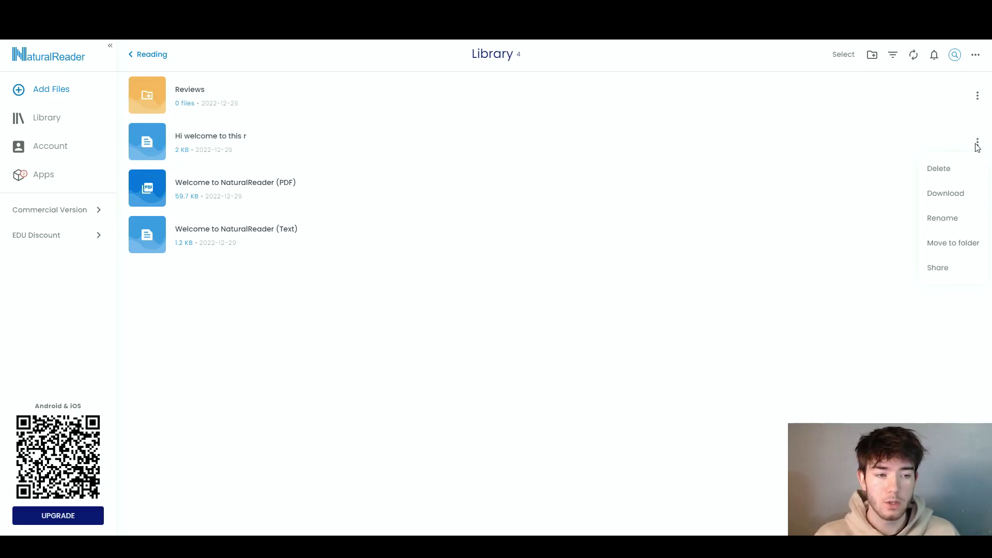
pyautogui.click(954, 244)
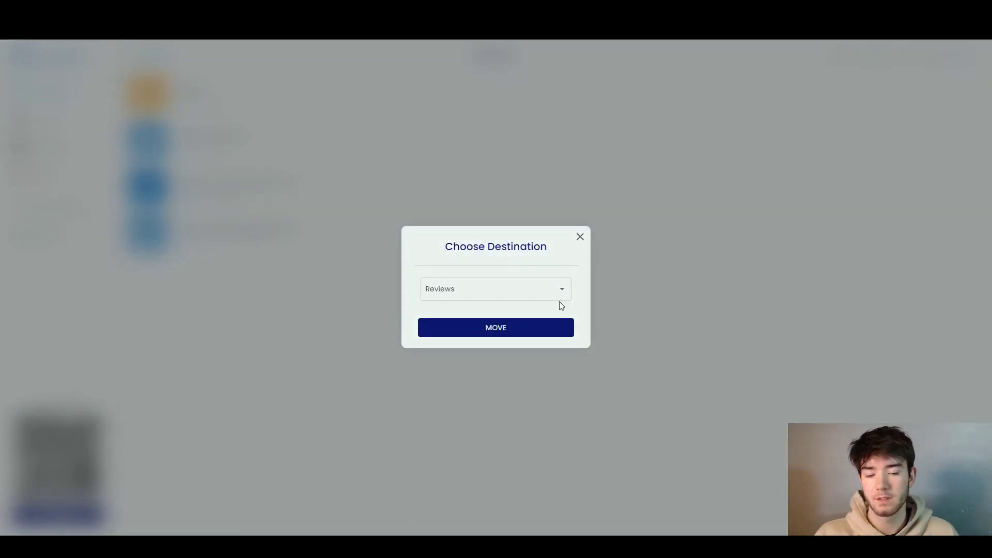
pyautogui.click(539, 335)
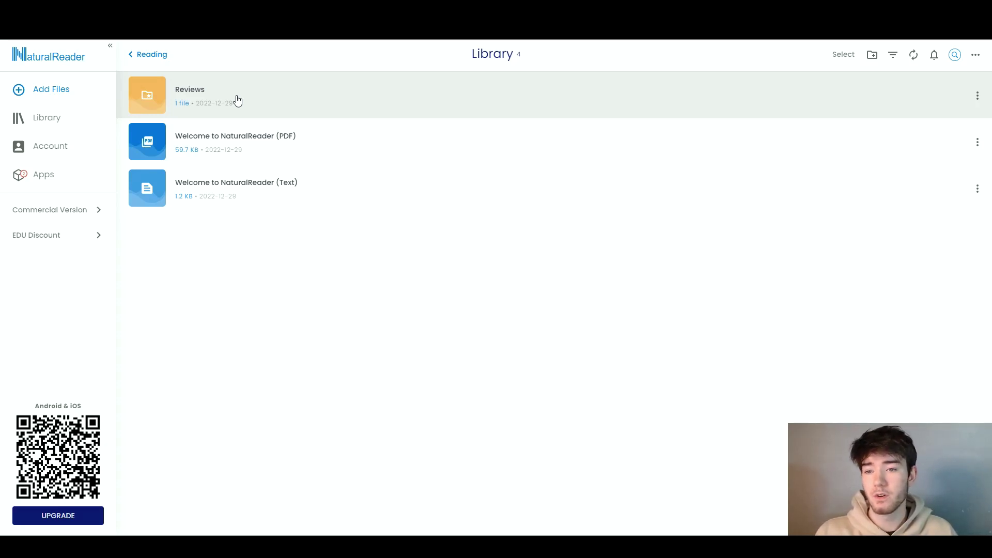
pyautogui.click(288, 106)
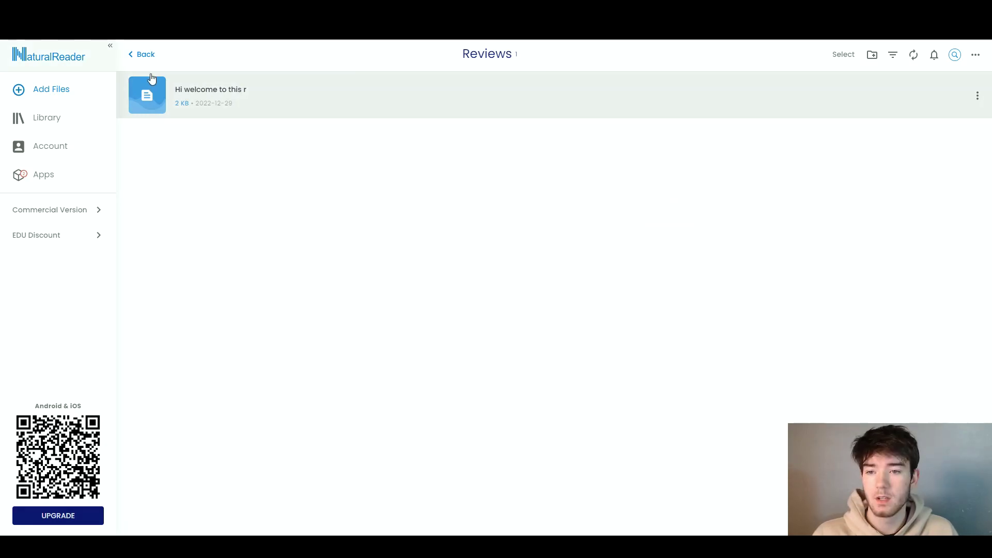
pyautogui.click(143, 60)
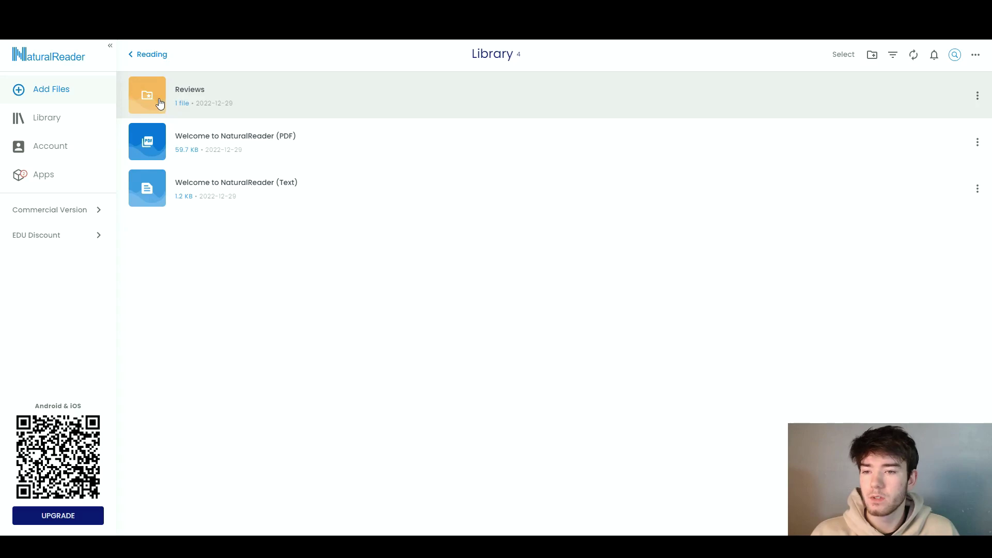
# Step: Start a new Text document from Add Files, prefilled with the default Natural Reader sample text
pyautogui.click(74, 96)
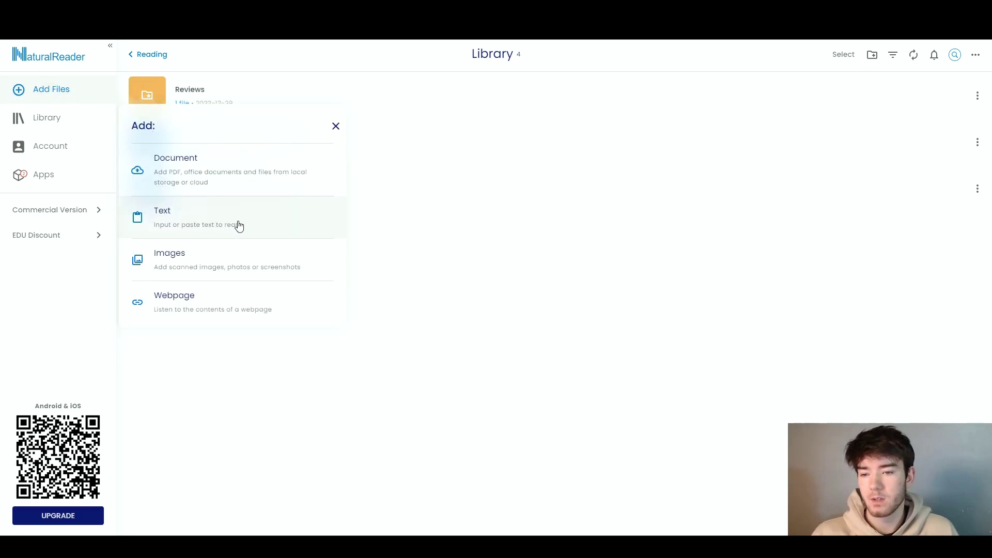
pyautogui.click(239, 223)
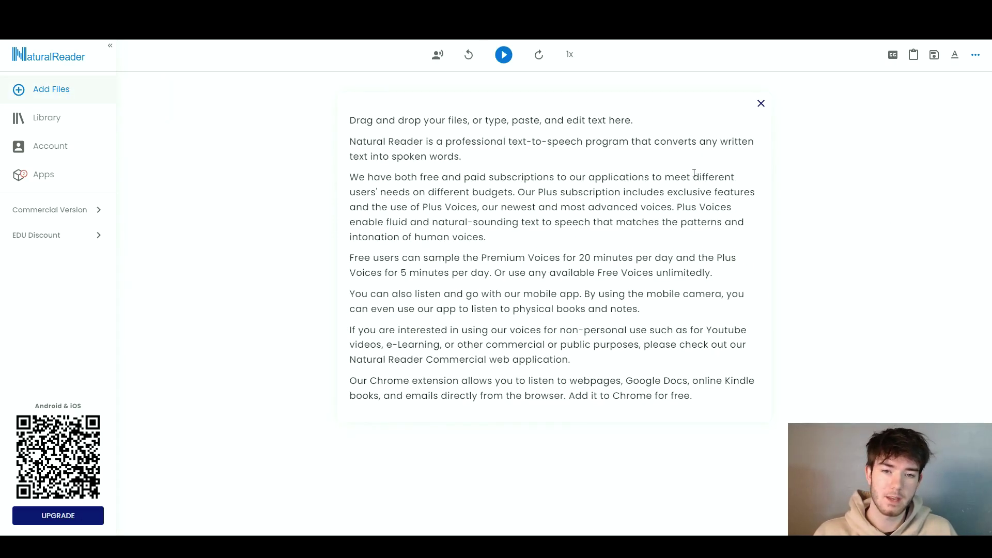
# Step: Change the reading voice from David to George, a free English (UK) voice
pyautogui.click(438, 55)
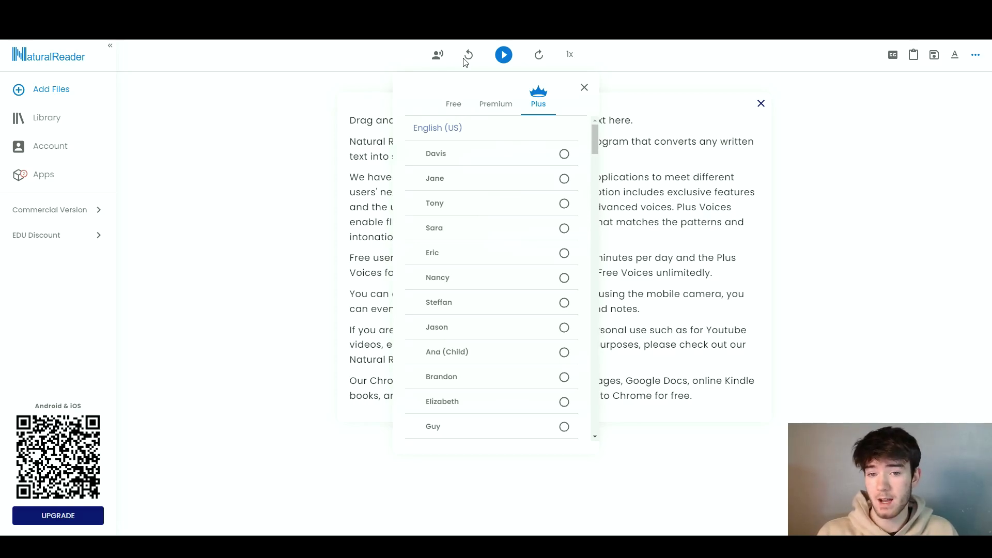
pyautogui.click(455, 105)
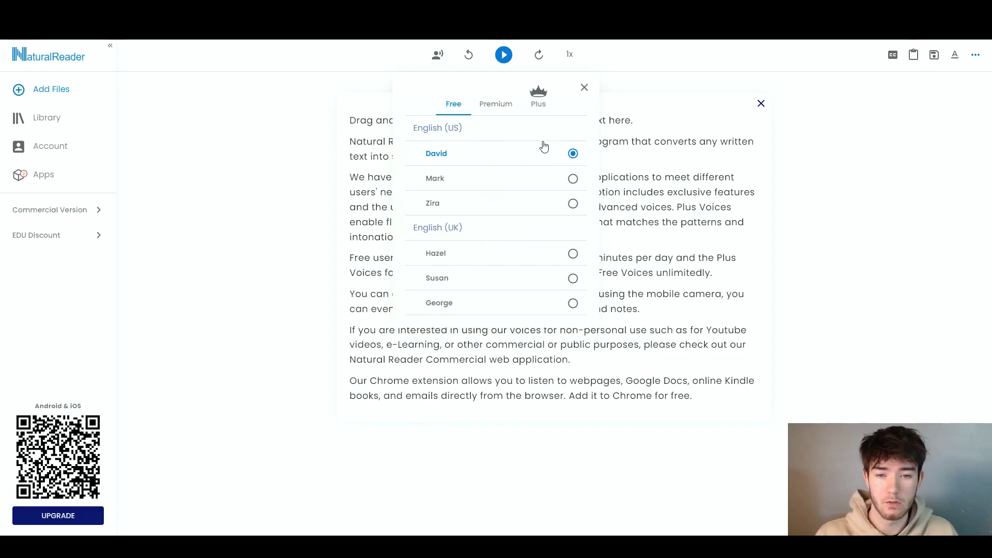
pyautogui.moveTo(525, 157)
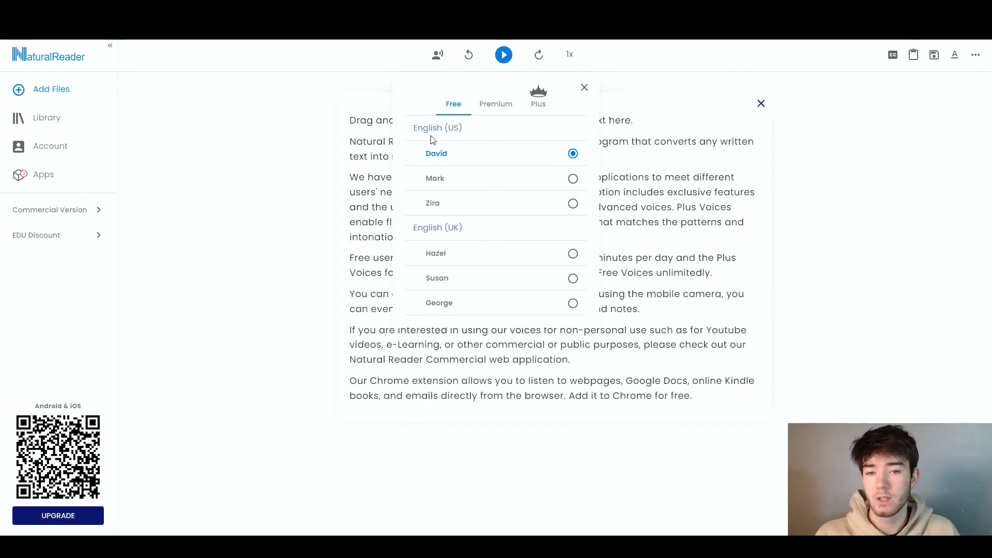
pyautogui.moveTo(454, 290)
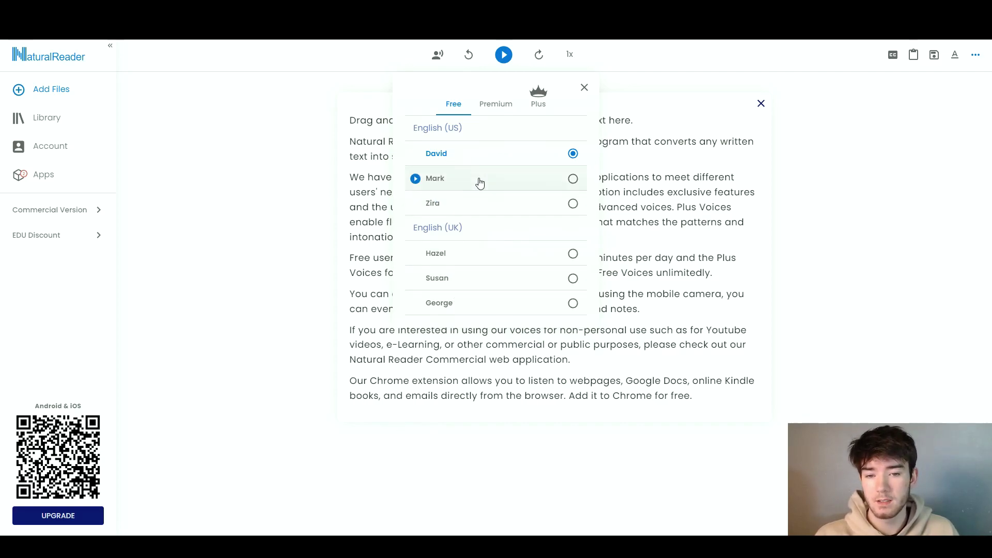
pyautogui.moveTo(472, 213)
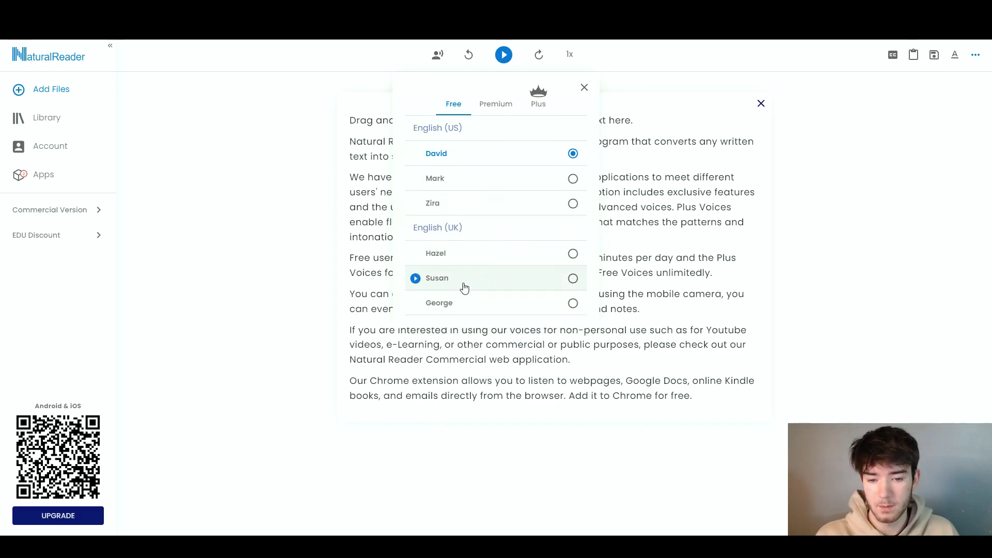
pyautogui.moveTo(517, 305)
pyautogui.click(573, 304)
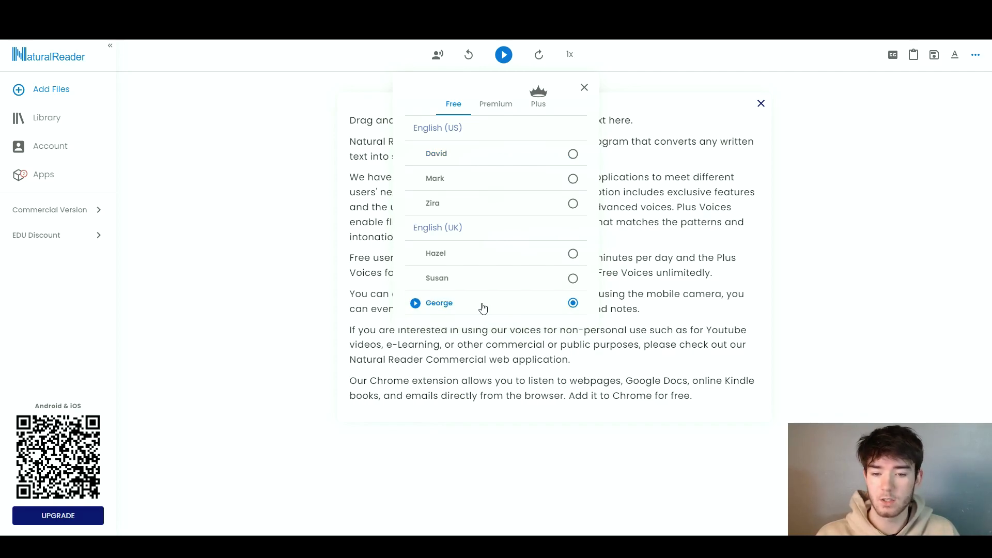
pyautogui.click(596, 87)
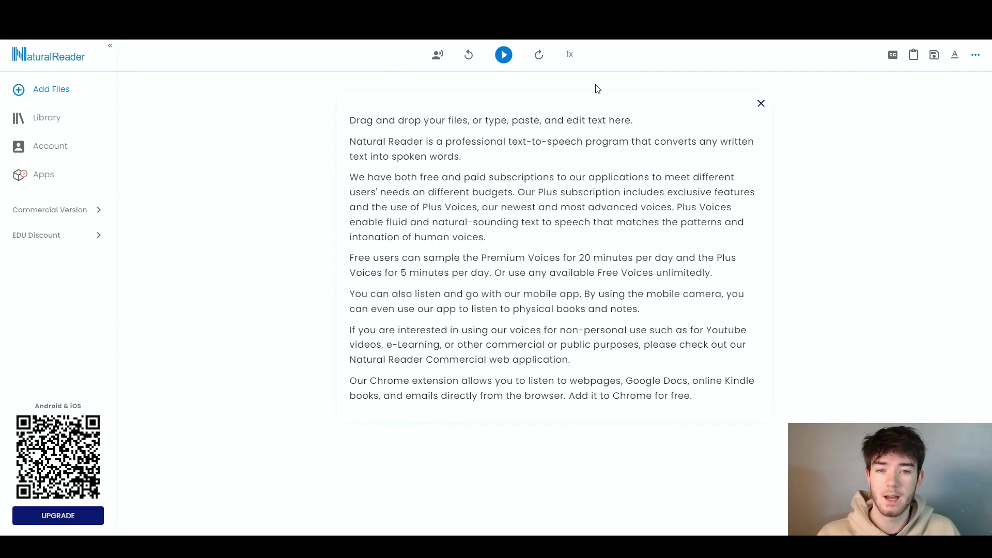
# Step: Read the opening line aloud in George's voice and pause at 00:04 of 01:25
pyautogui.click(504, 55)
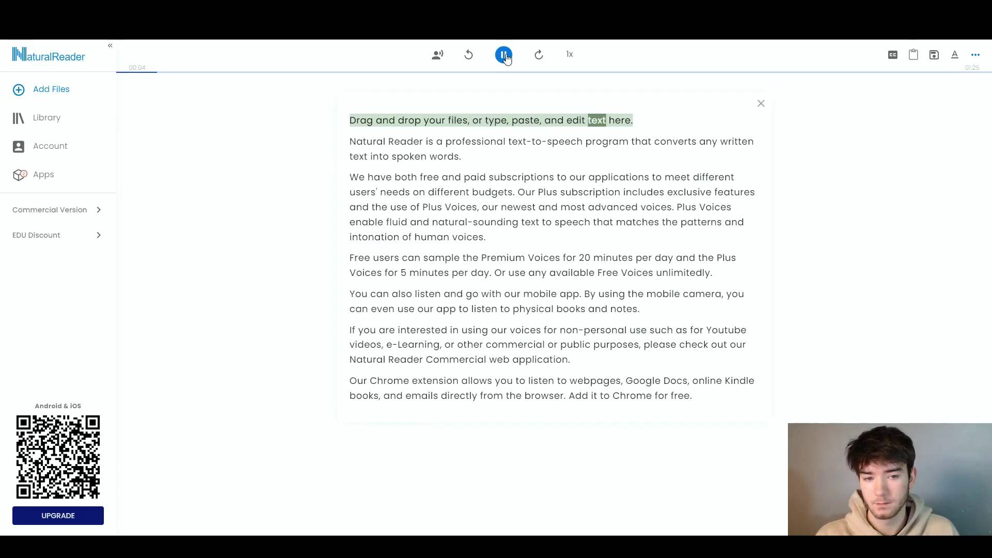
pyautogui.click(505, 55)
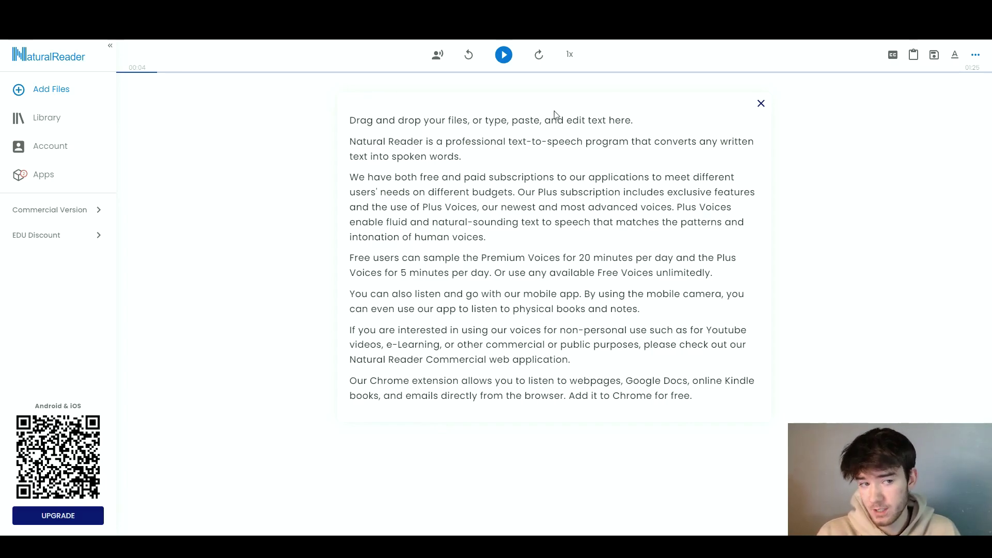
# Step: Set the highlight colour to blue and try the Pronunciation Editor without adding any record
pyautogui.click(976, 55)
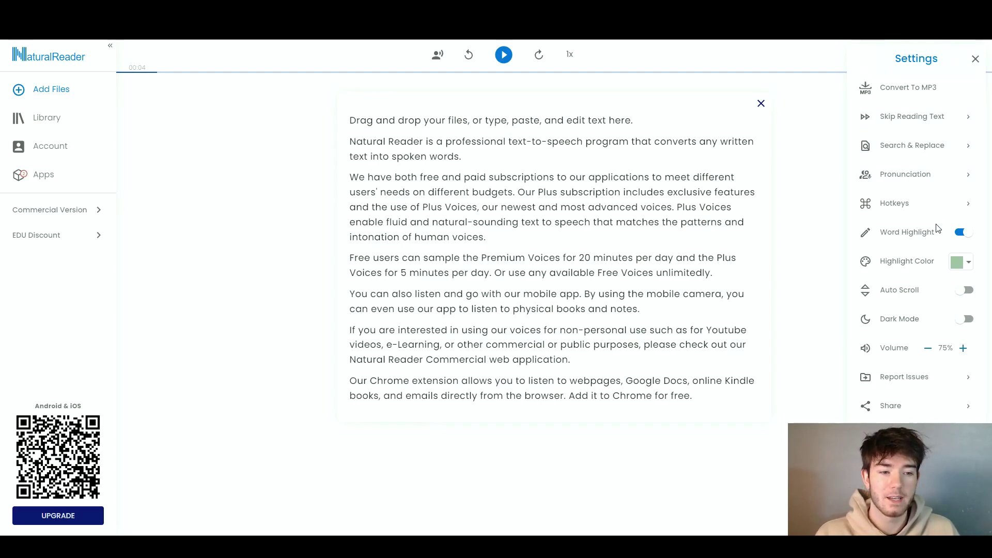
pyautogui.click(960, 263)
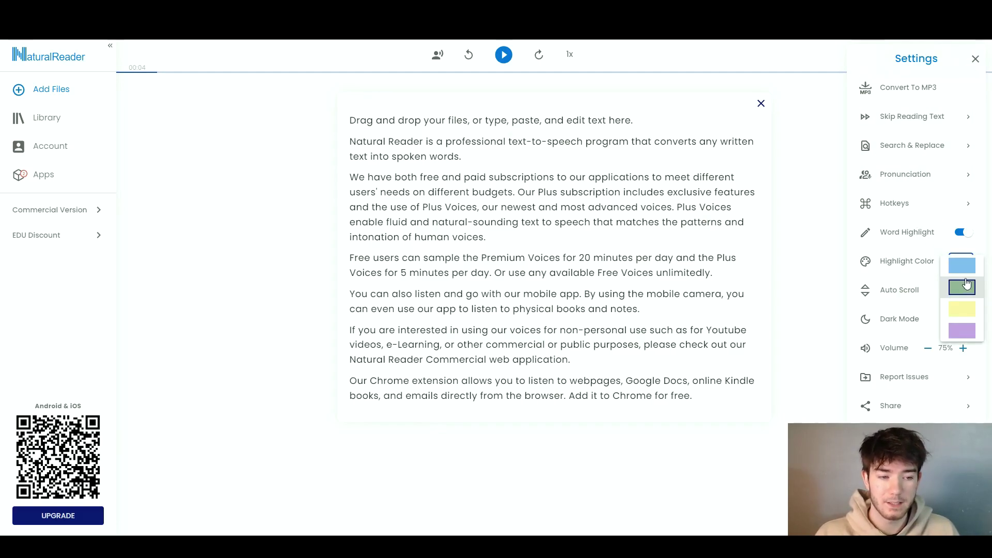
pyautogui.click(964, 268)
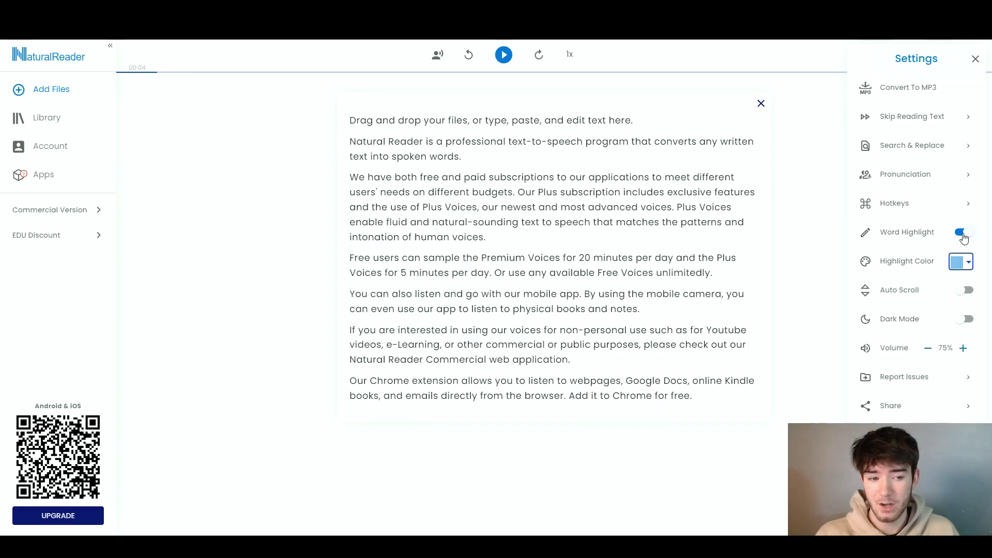
pyautogui.click(971, 175)
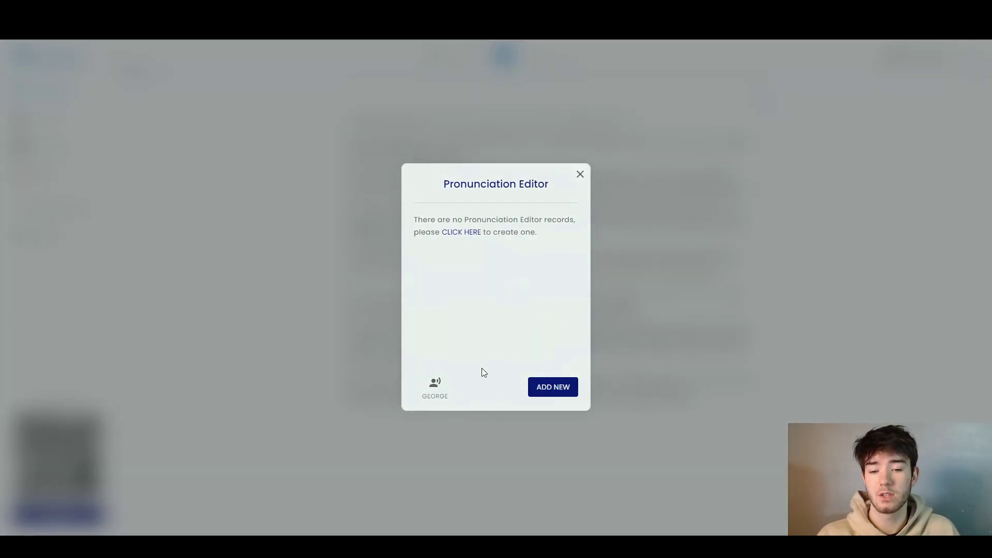
pyautogui.click(548, 393)
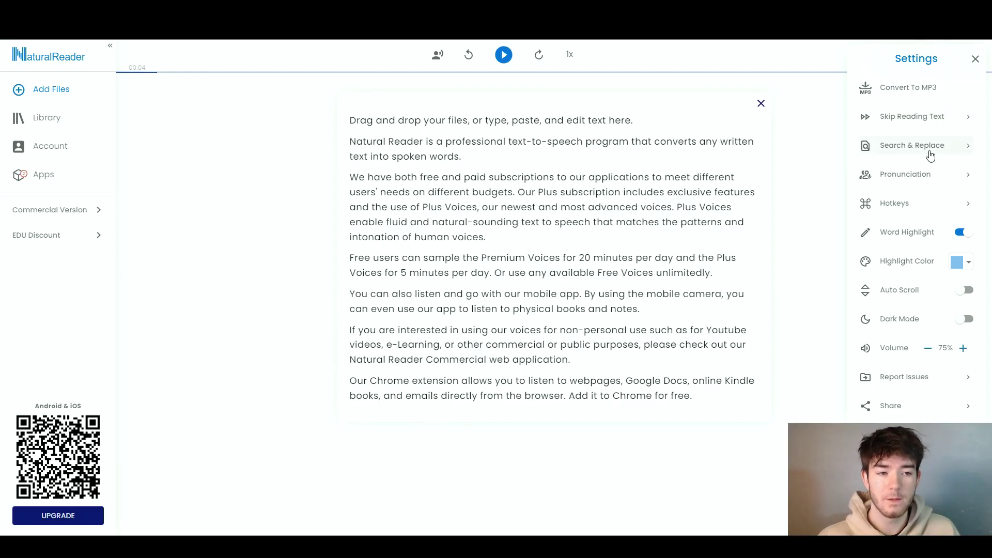
# Step: Open the document search bar and toggle Dark Mode on and back off
pyautogui.click(968, 151)
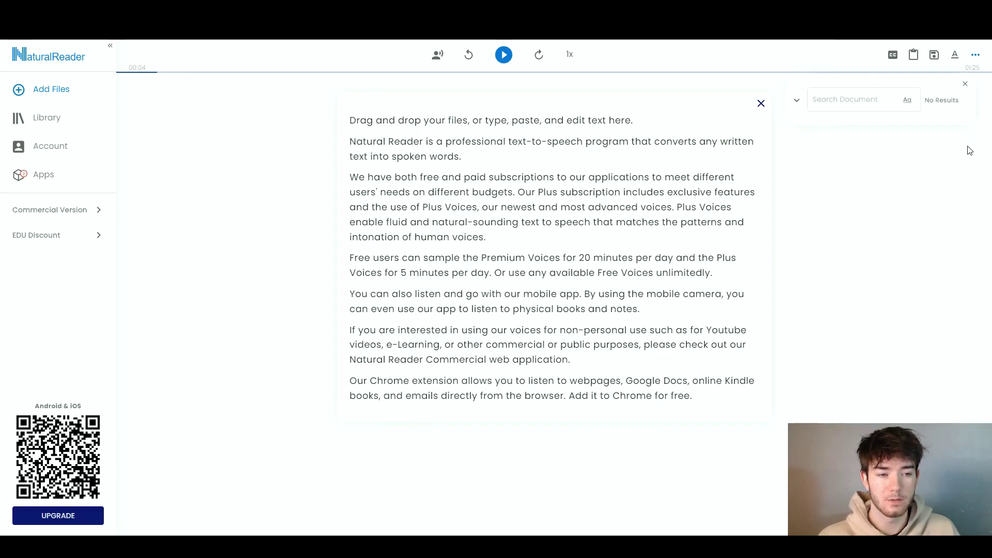
pyautogui.click(976, 55)
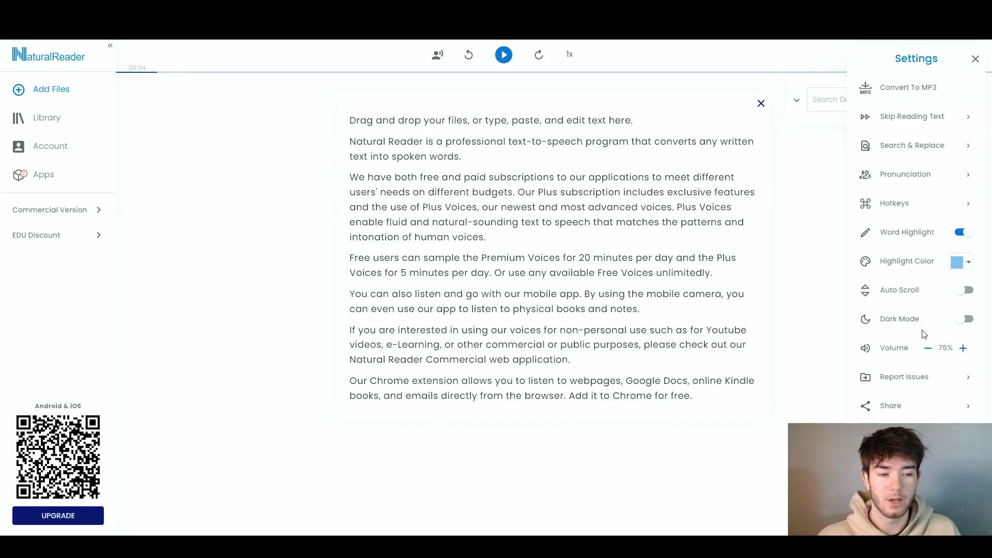
pyautogui.click(966, 319)
pyautogui.click(966, 319)
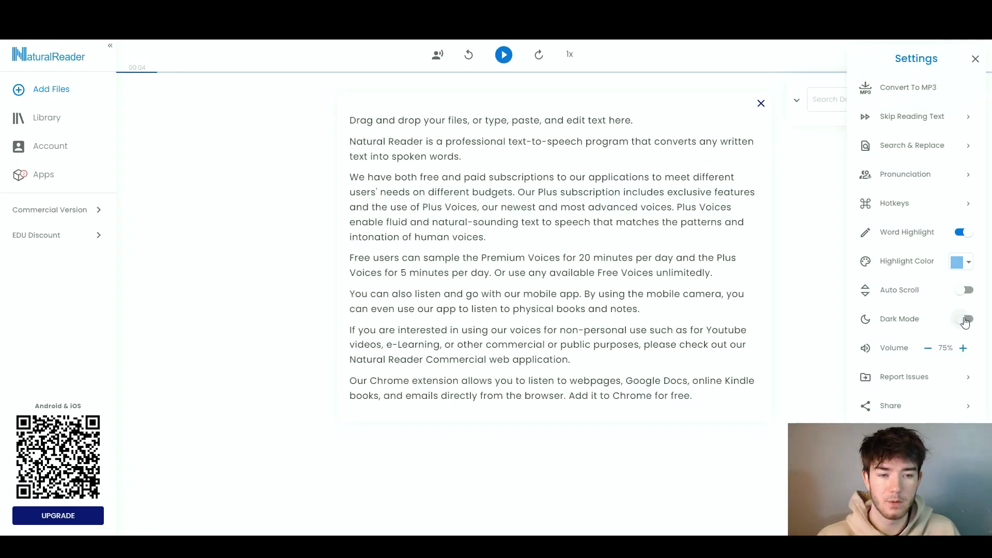
# Step: Change the reading volume from 75% to 80% and close the settings
pyautogui.click(963, 349)
pyautogui.click(964, 349)
pyautogui.click(928, 349)
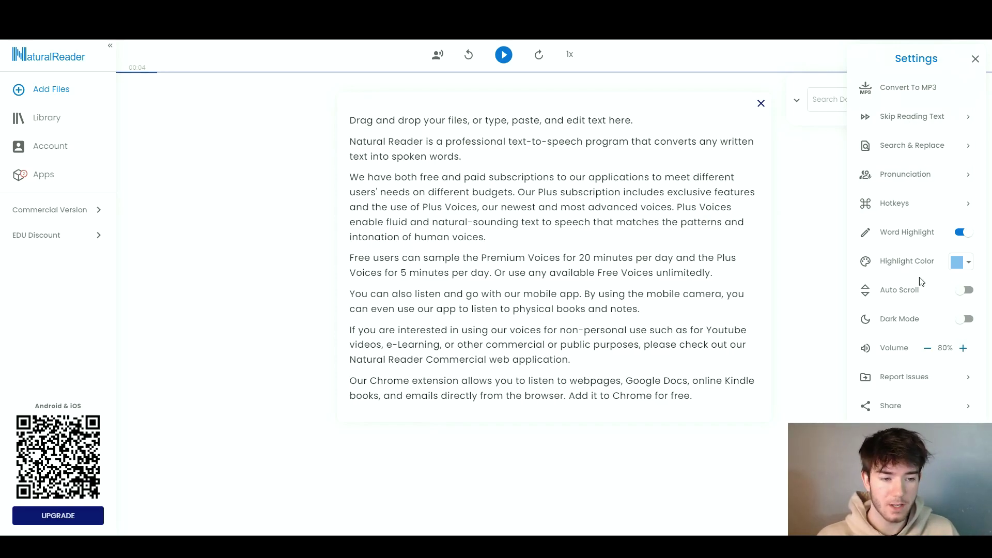
pyautogui.click(805, 226)
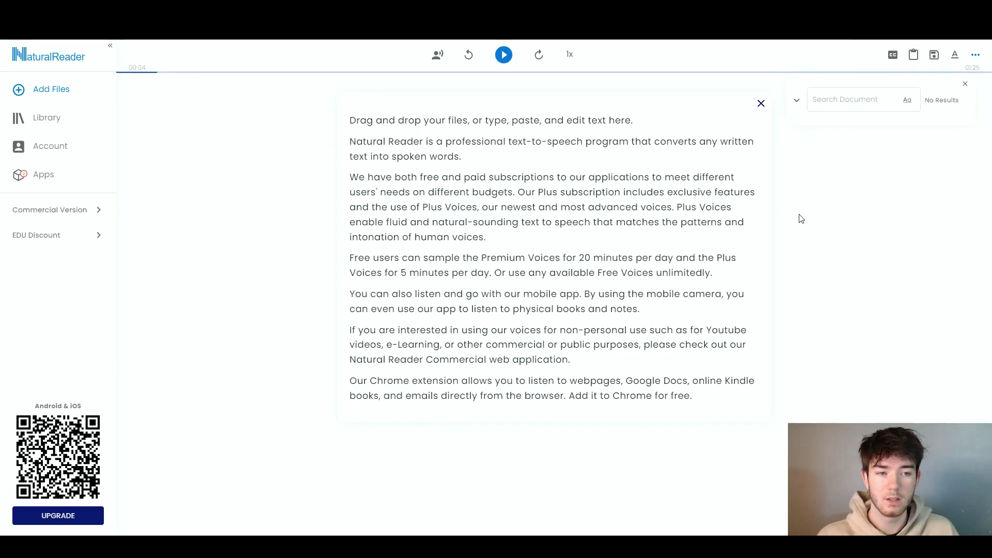
# Step: Test-read the document with blue word highlighting, then close the search bar
pyautogui.click(505, 58)
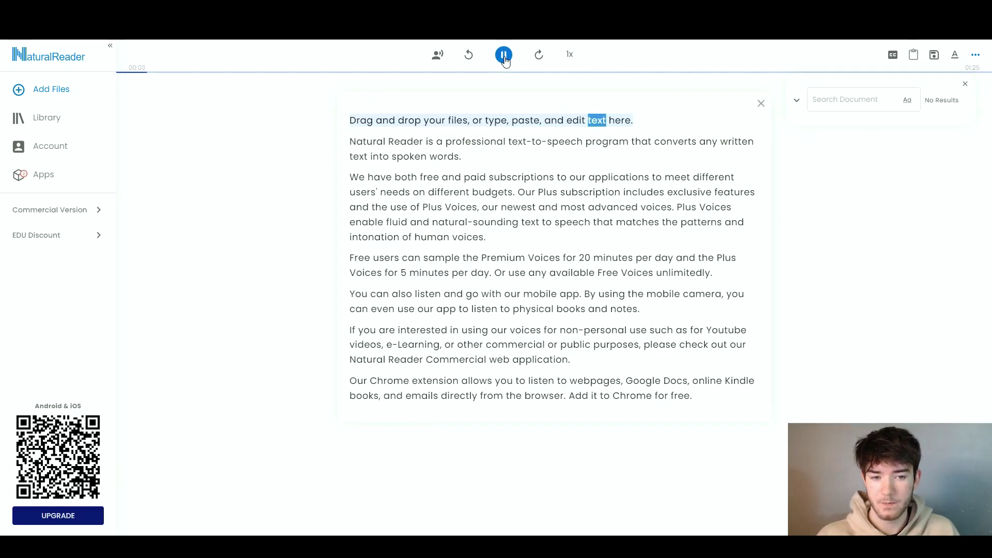
pyautogui.click(505, 57)
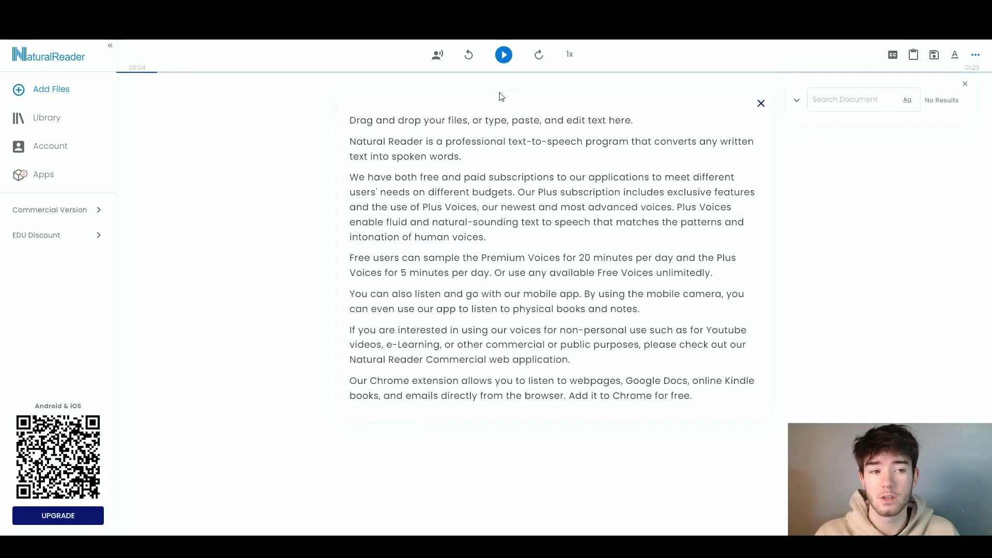
pyautogui.click(965, 84)
# Step: Raise reading speed from 1x to 2x (360 WPM) and test-play the opening line
pyautogui.click(571, 57)
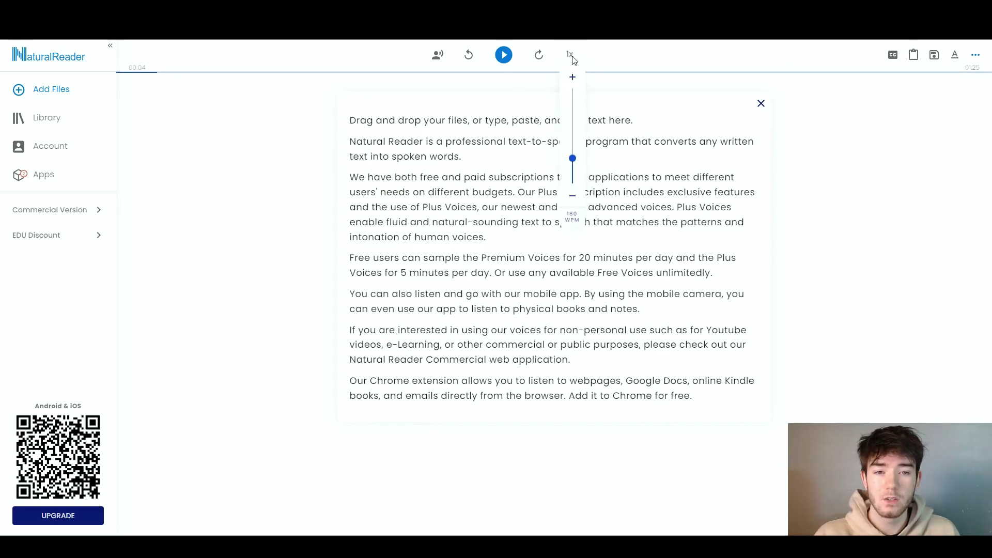
pyautogui.moveTo(571, 160); pyautogui.dragTo(572, 124)
pyautogui.click(504, 56)
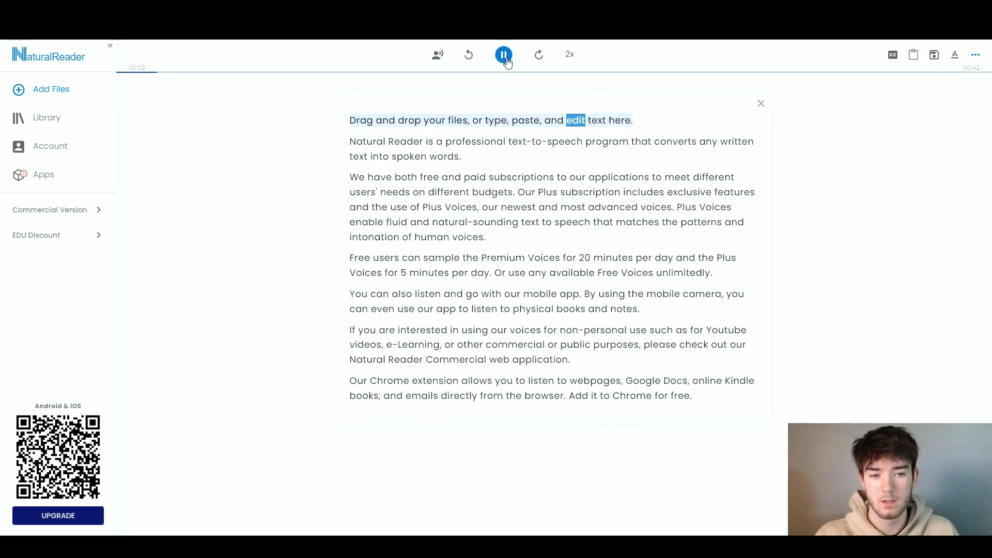
pyautogui.click(504, 55)
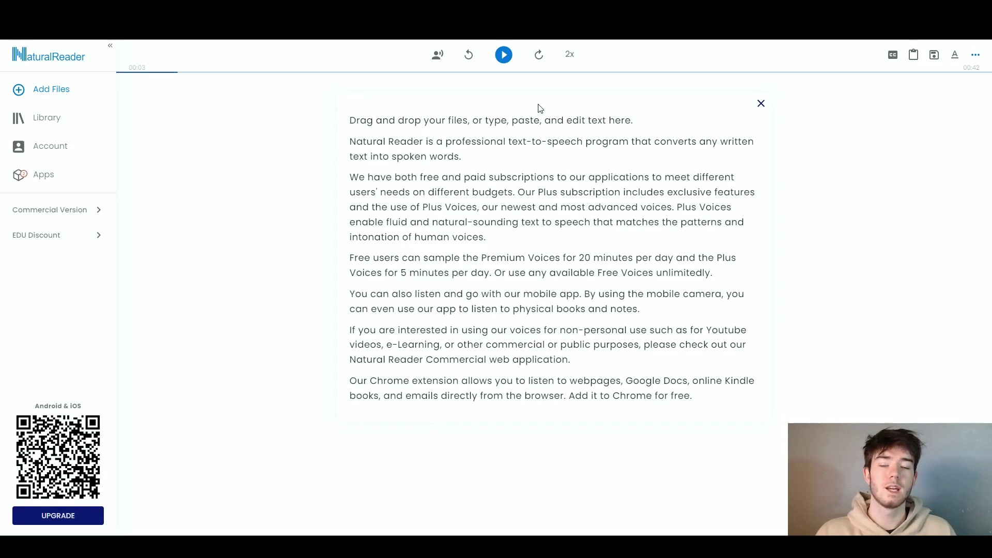